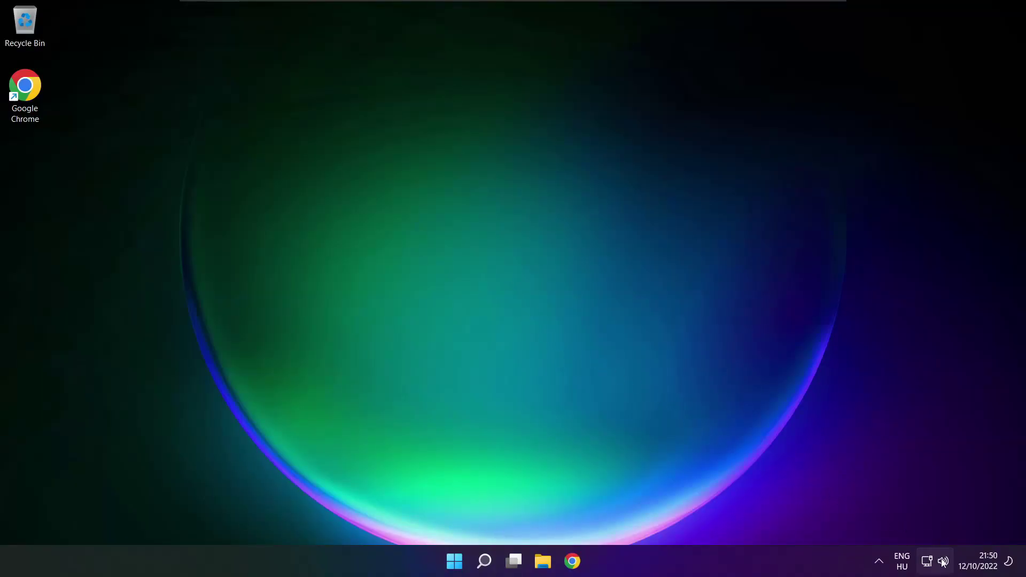
Switch the Quick Settings sound output from CABLE Input to Speakers (High Definition Audio Device).
left_click(944, 562)
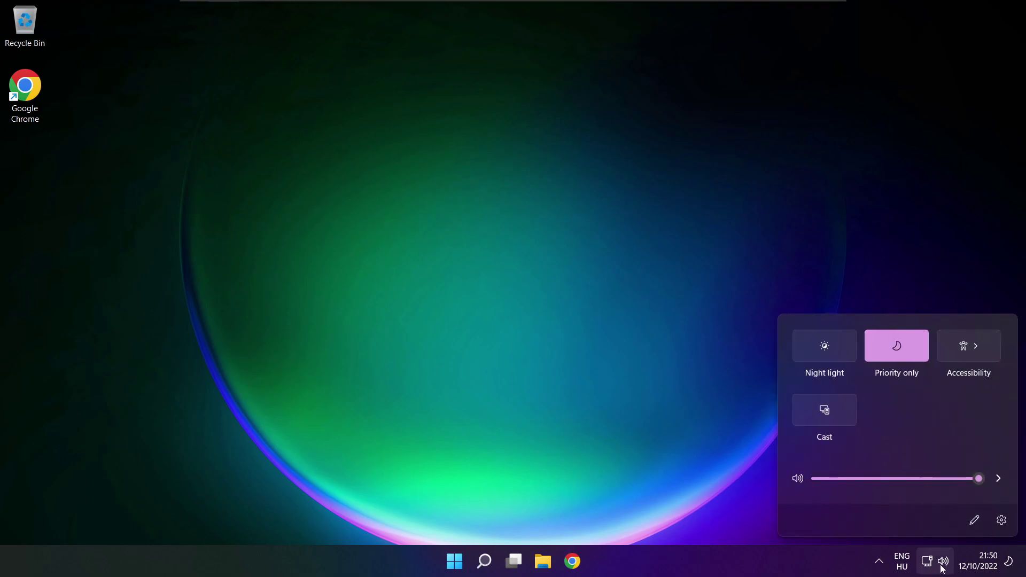
left_click(999, 480)
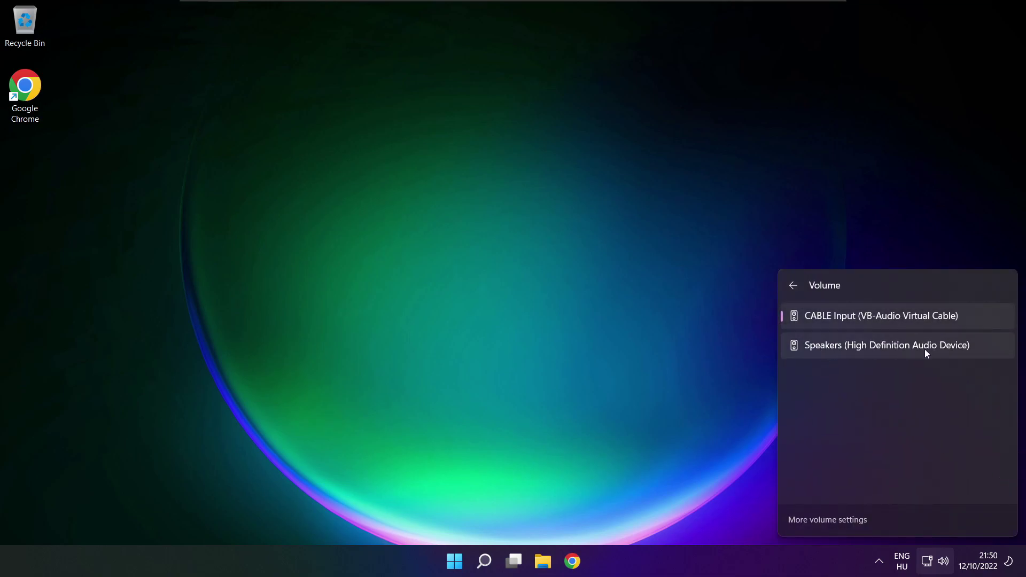
left_click(980, 352)
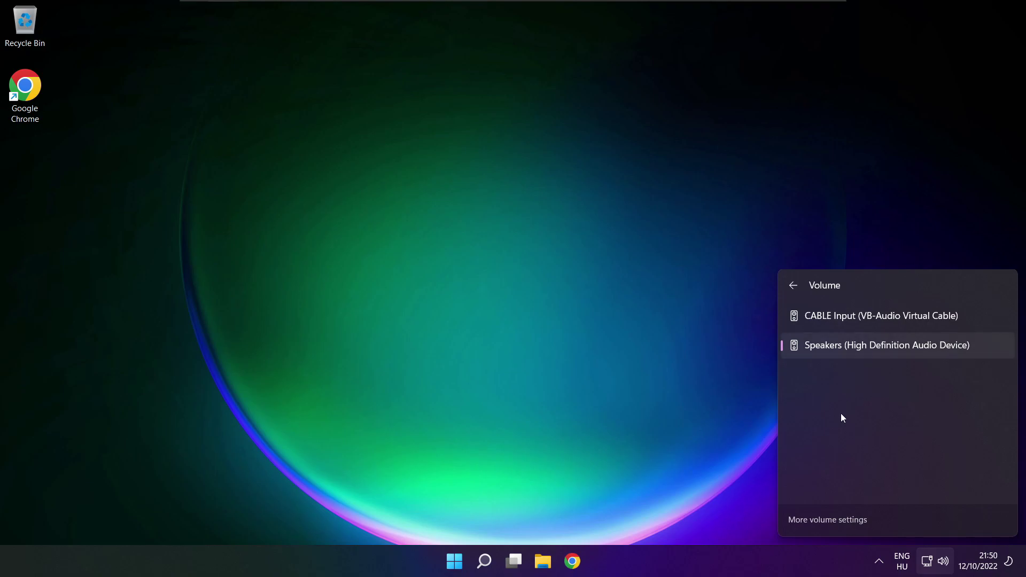
left_click(543, 315)
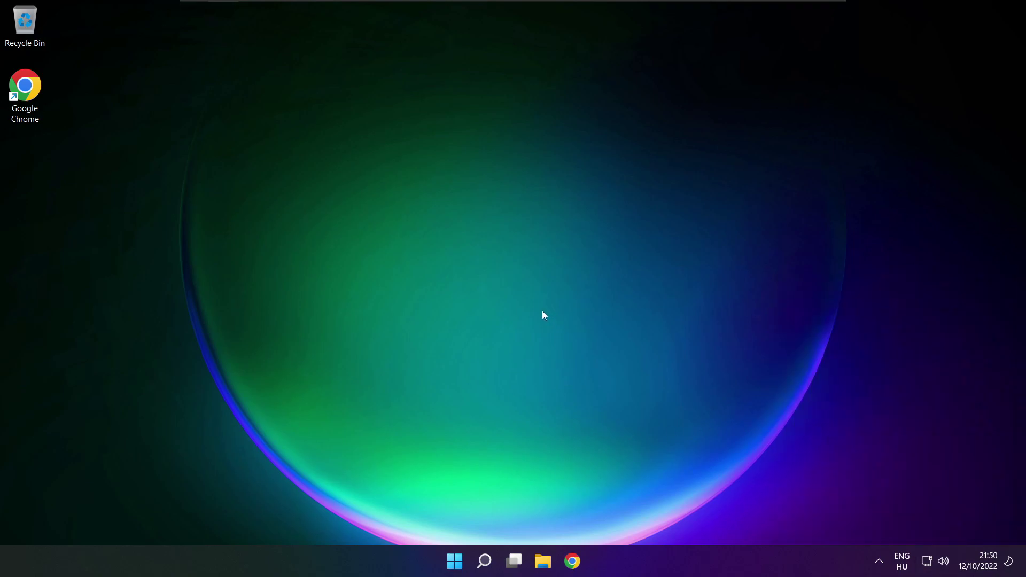
Check the Start power options, then reopen the Quick Settings list of sound output devices.
left_click(455, 561)
left_click(679, 515)
left_click(944, 563)
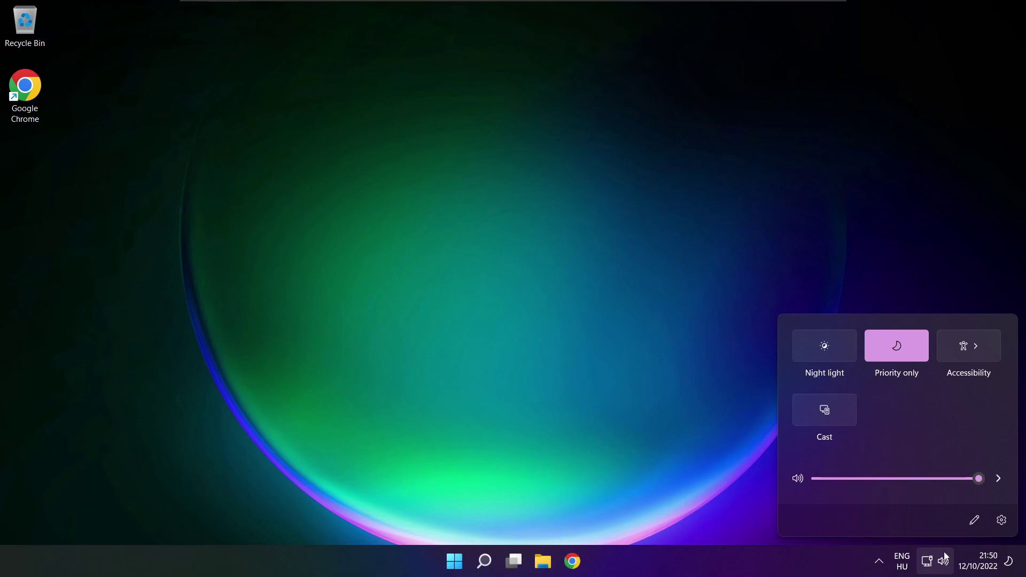
left_click(999, 479)
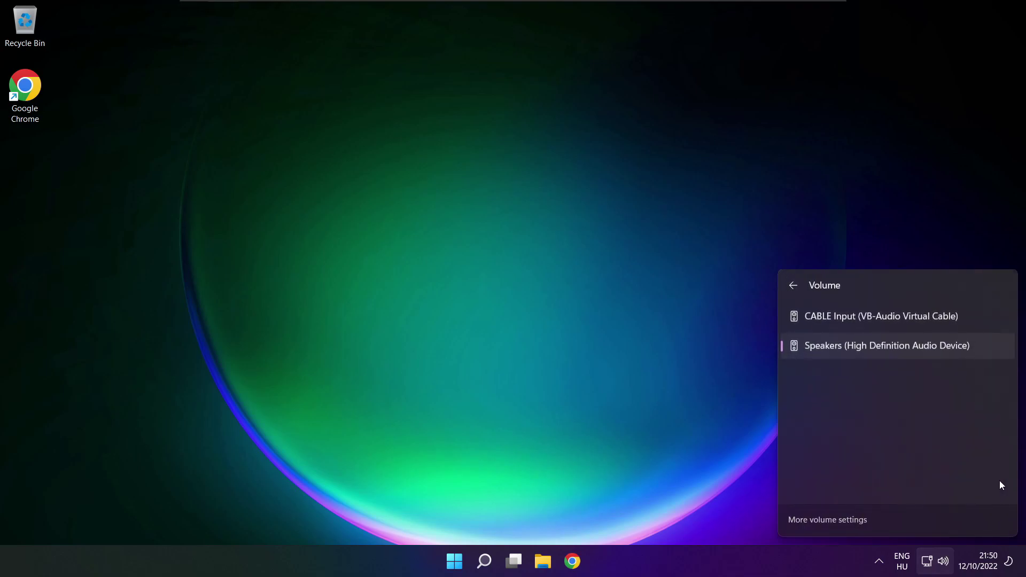
Open the Sound settings page, test the output volume back at 100, and reach the Advanced section.
left_click(832, 521)
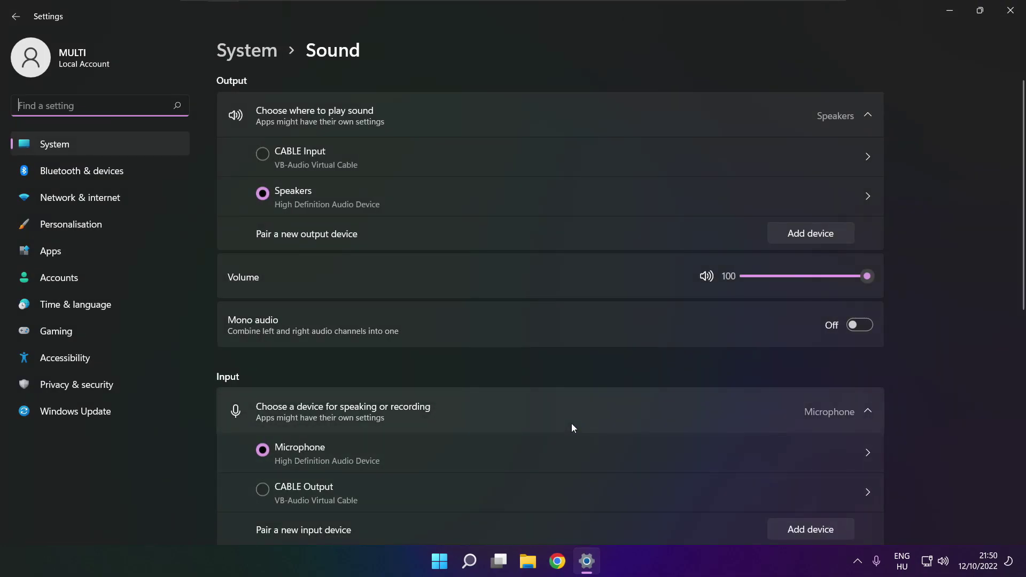
left_click(274, 194)
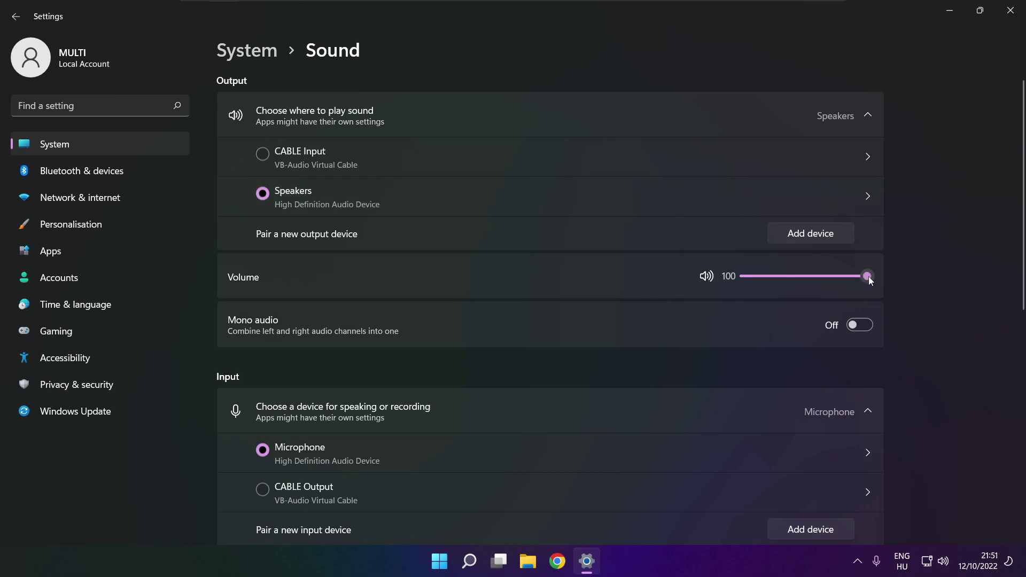
mouse_move(868, 277)
left_mouse_down()
mouse_move(791, 275)
mouse_move(878, 276)
left_mouse_up()
left_click_drag(1025, 271, 1018, 448)
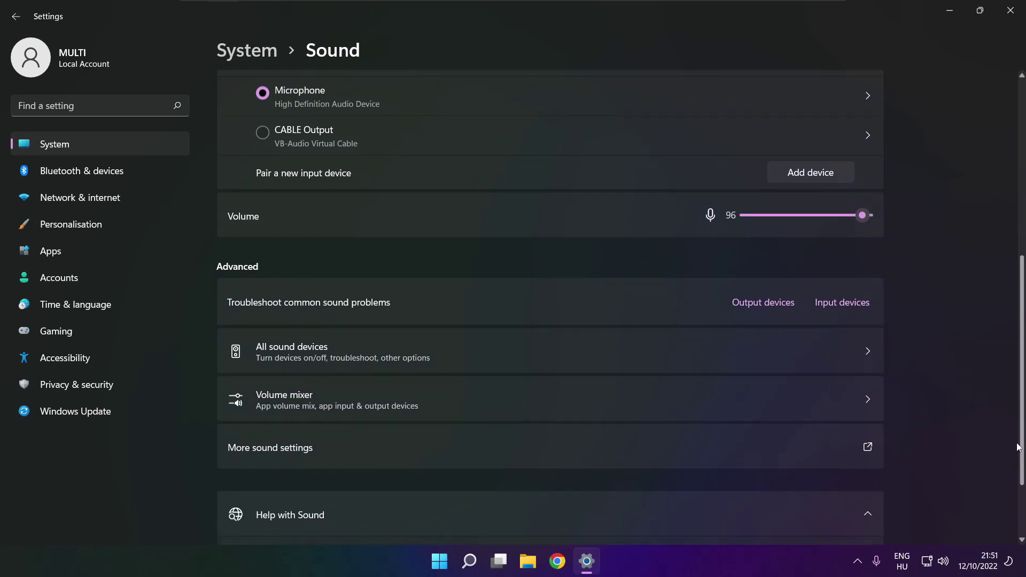
Disable the CABLE Input playback device in the classic Sound panel, leaving Speakers as default.
left_click(422, 455)
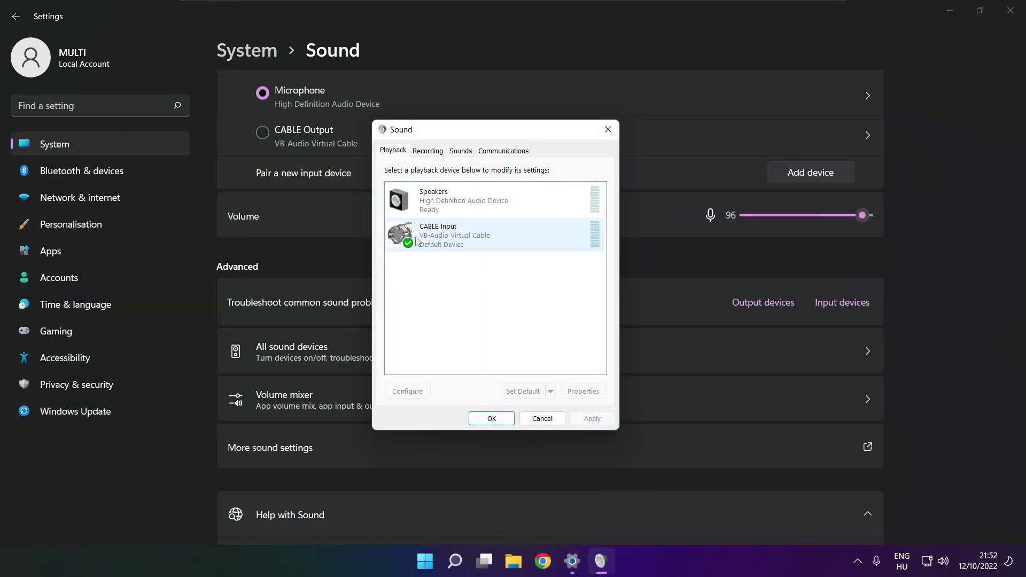
left_click(470, 243)
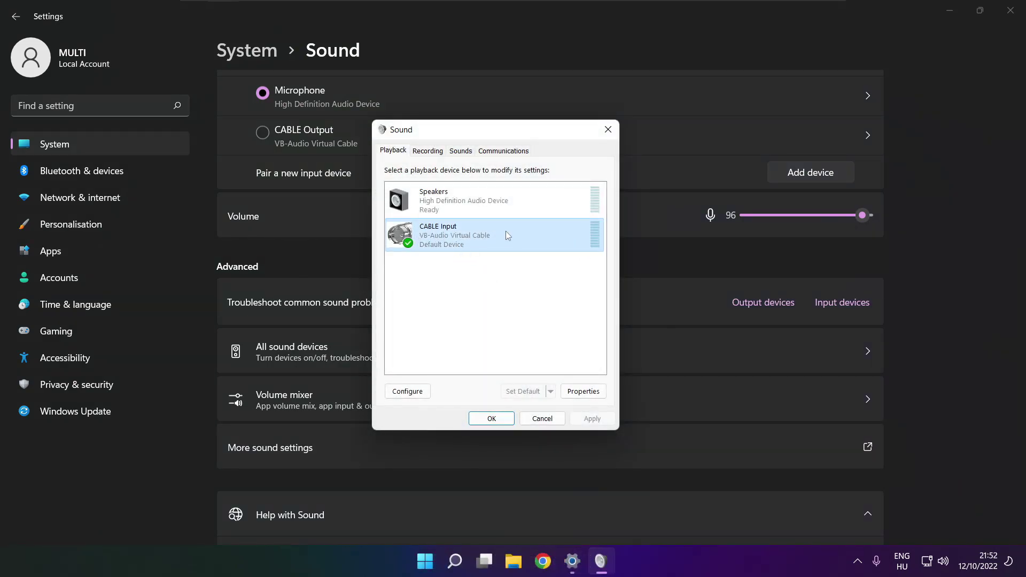
right_click(544, 235)
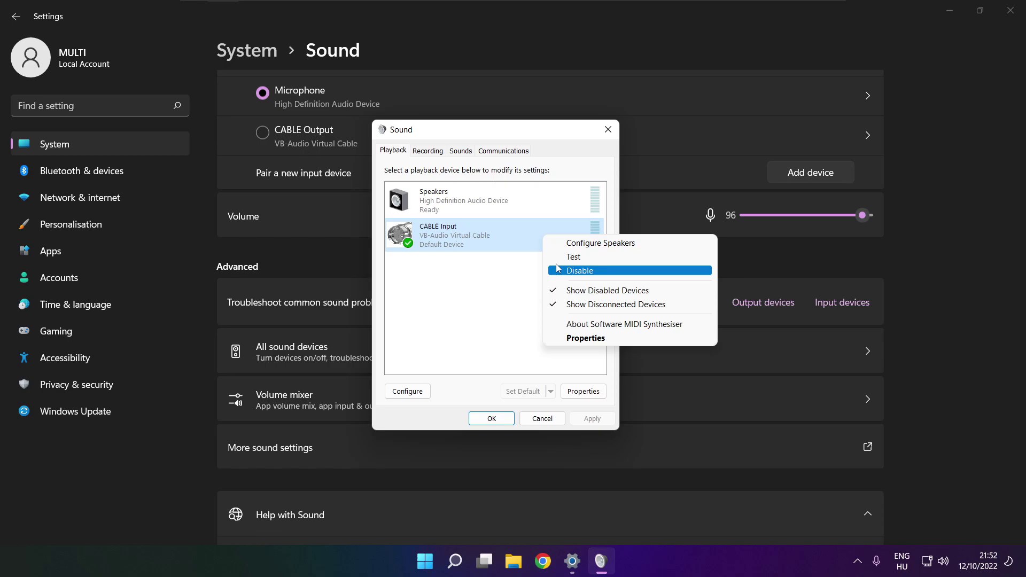
left_click(595, 275)
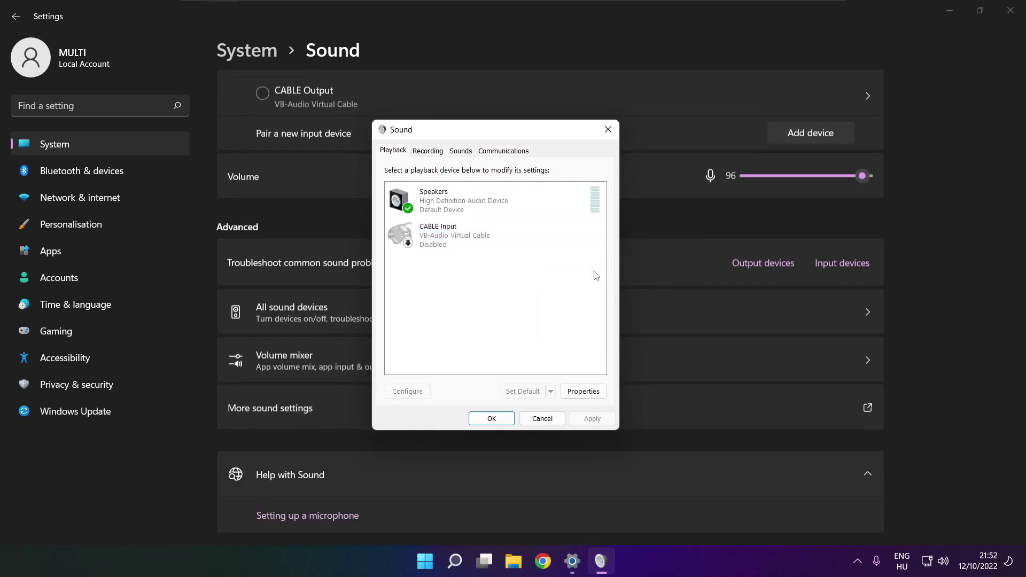
left_click(502, 203)
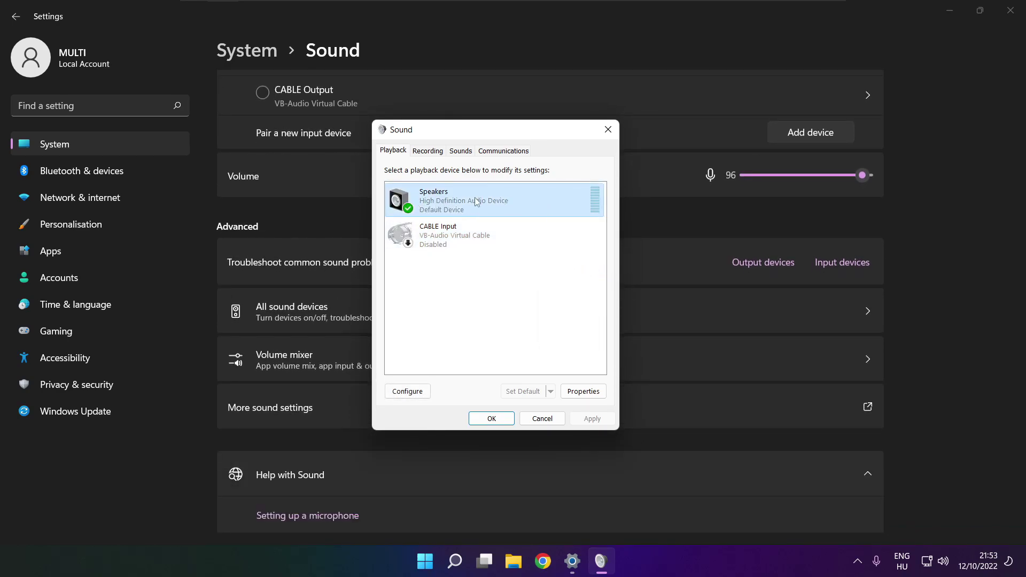
right_click(497, 205)
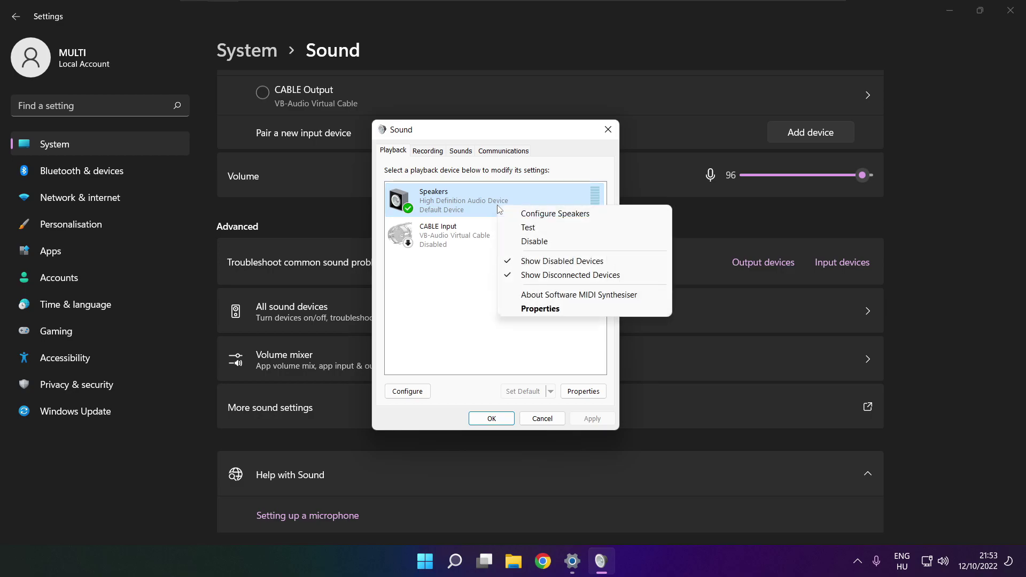
Configure Speakers as 7.1 Surround, keeping all optional and full-range speakers.
left_click(566, 215)
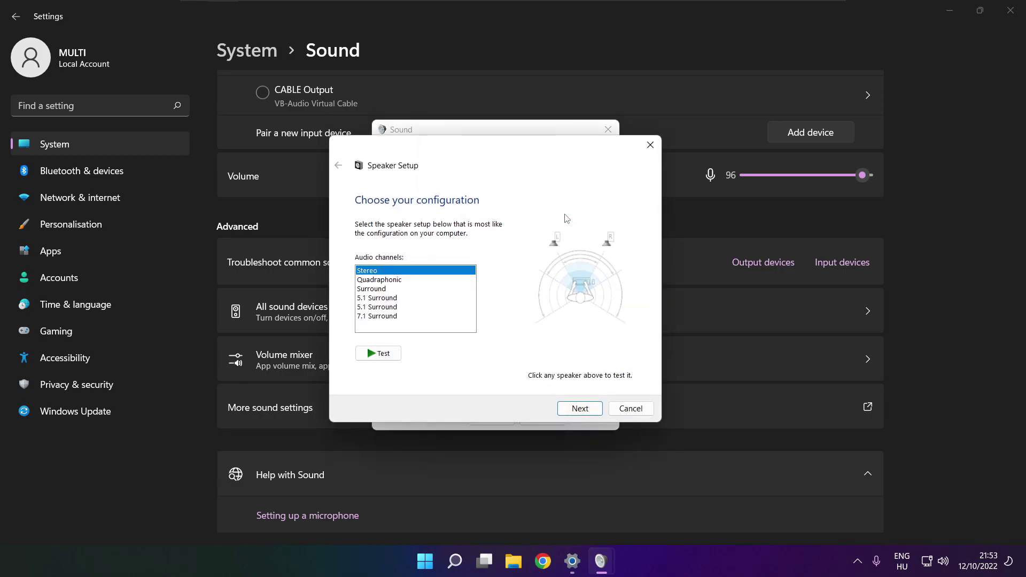
left_click(382, 316)
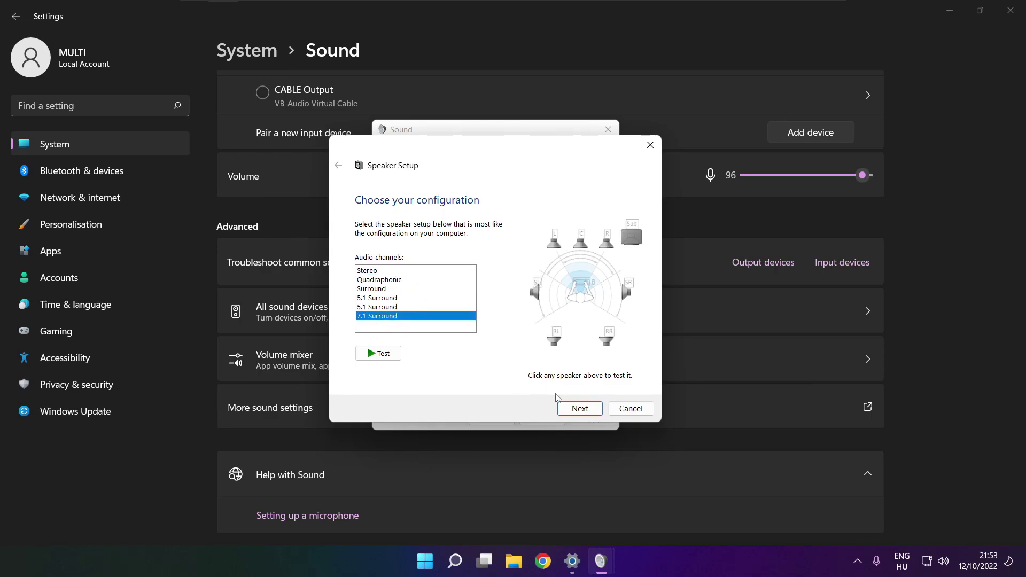
left_click(580, 409)
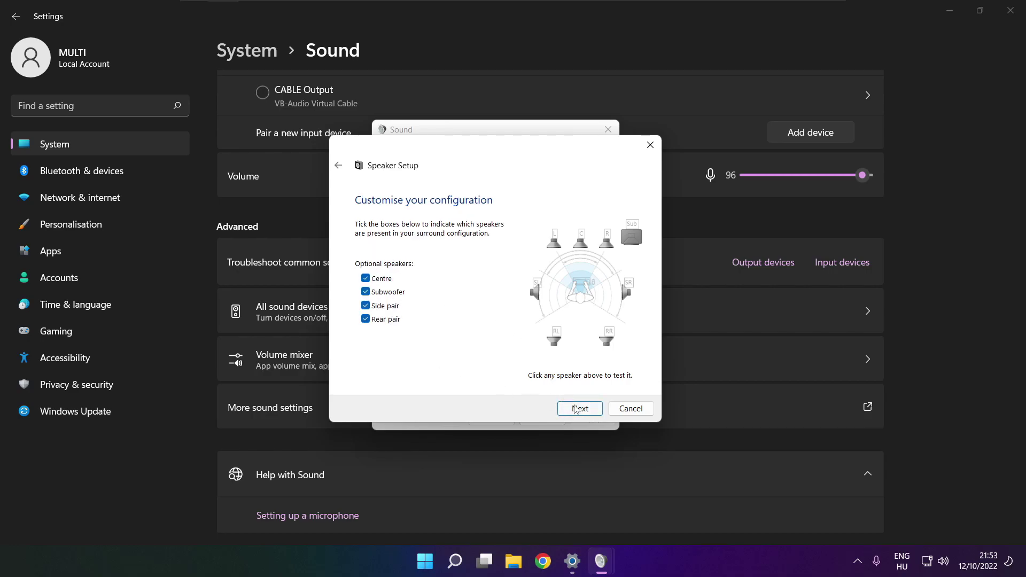
left_click(576, 409)
left_click(576, 410)
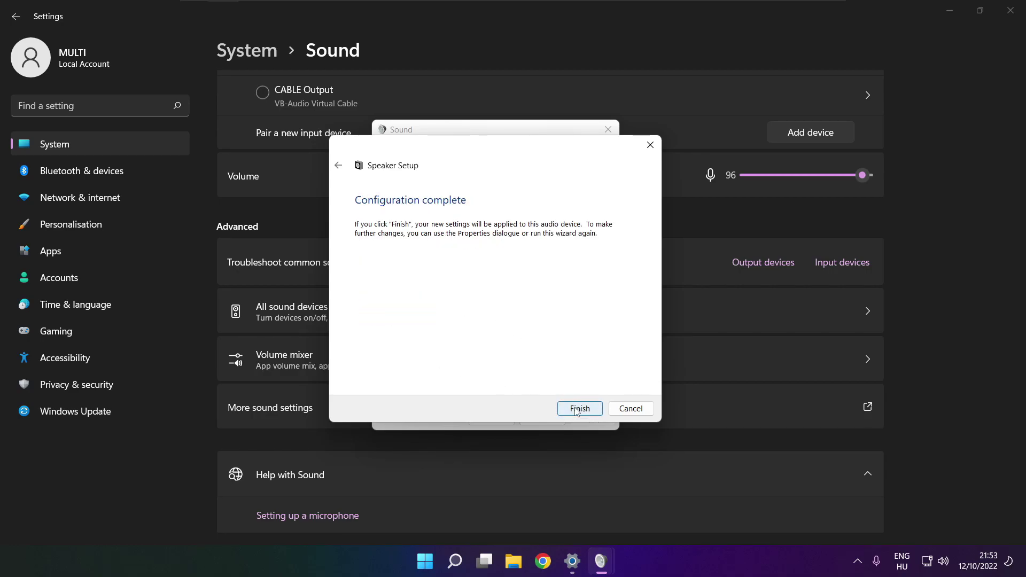
left_click(576, 409)
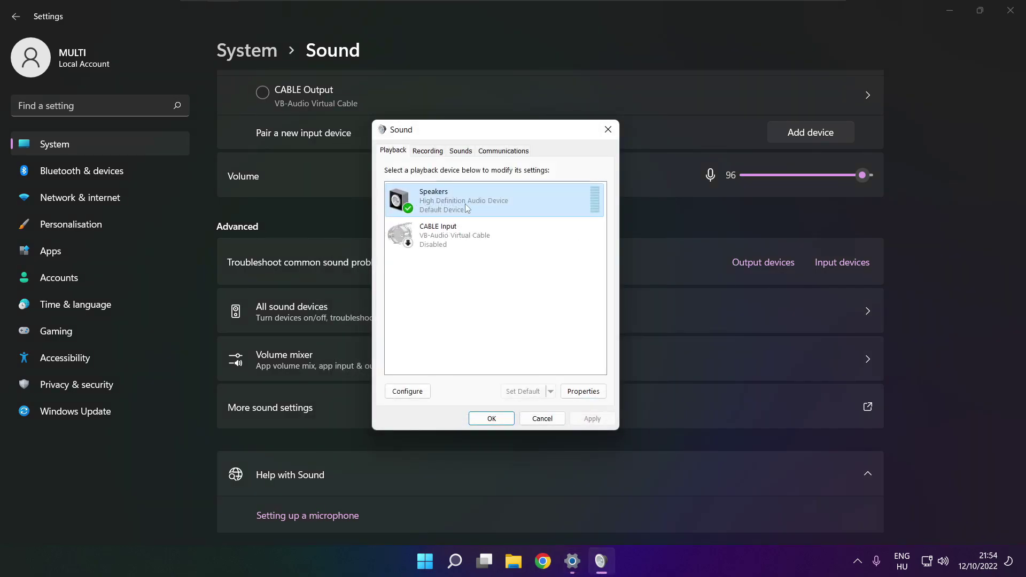
Turn off all audio enhancements in the Speakers properties and apply.
left_click(583, 391)
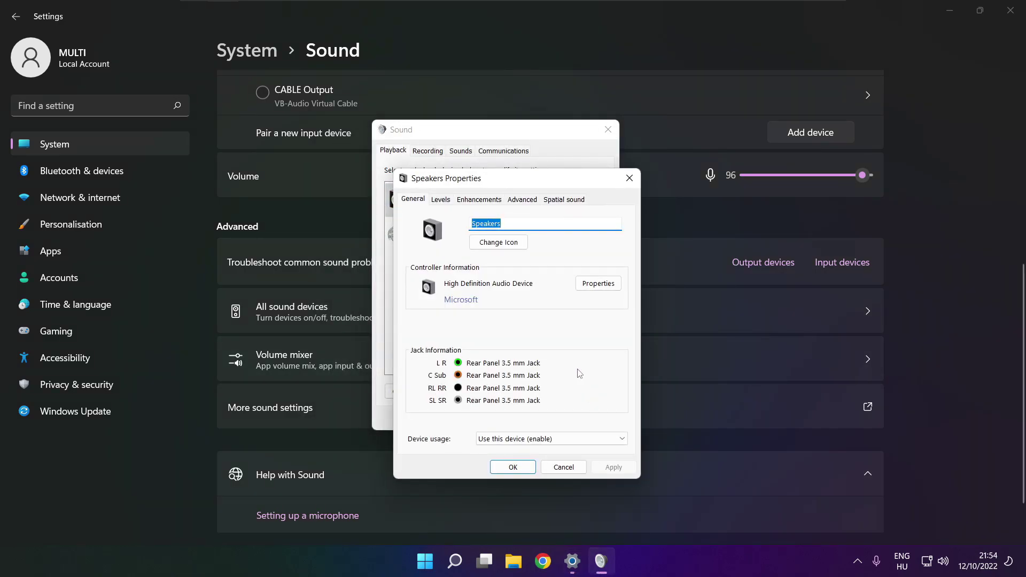
left_click_drag(483, 191, 463, 159)
left_click(420, 167)
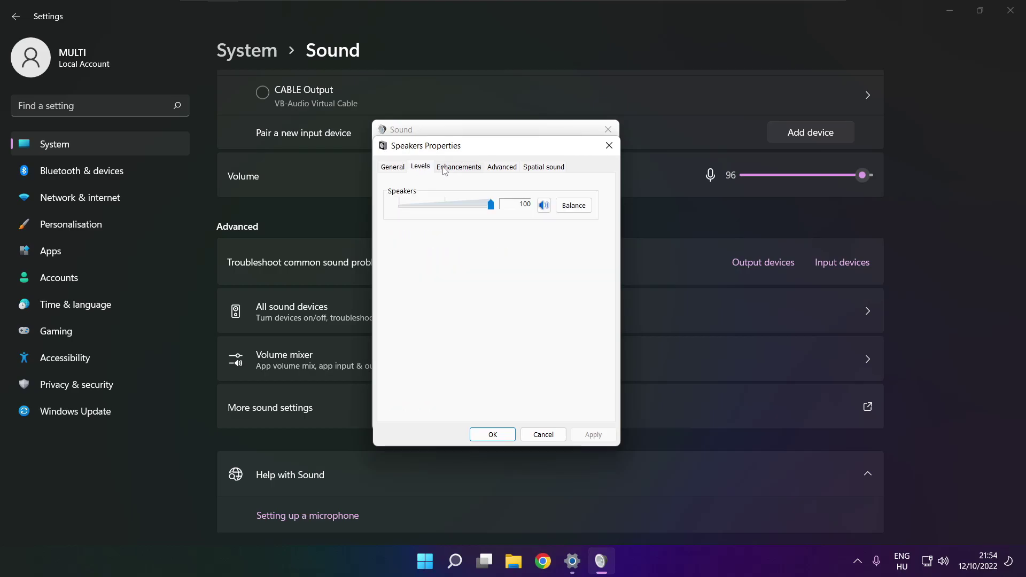
left_click(451, 168)
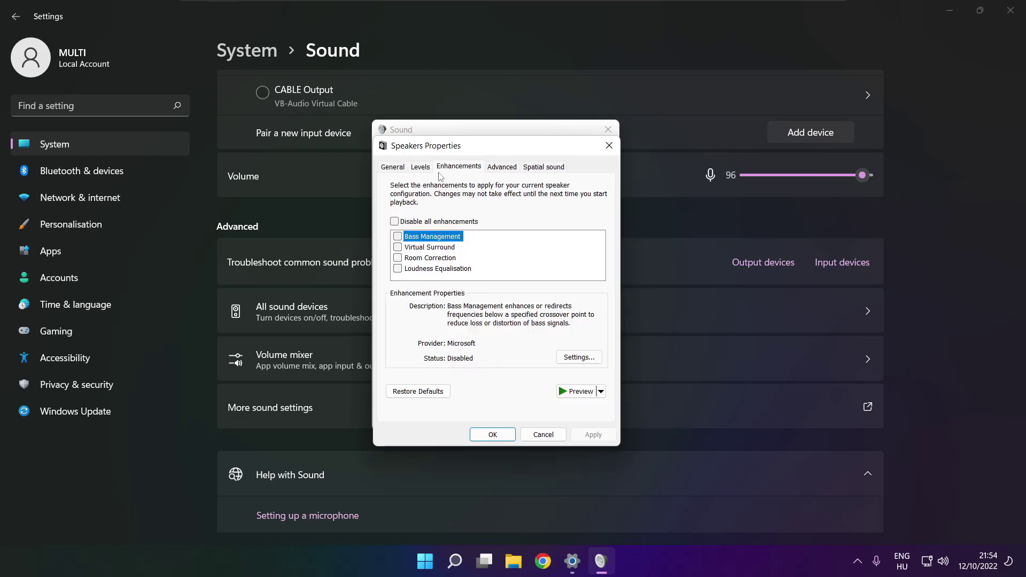
left_click(394, 223)
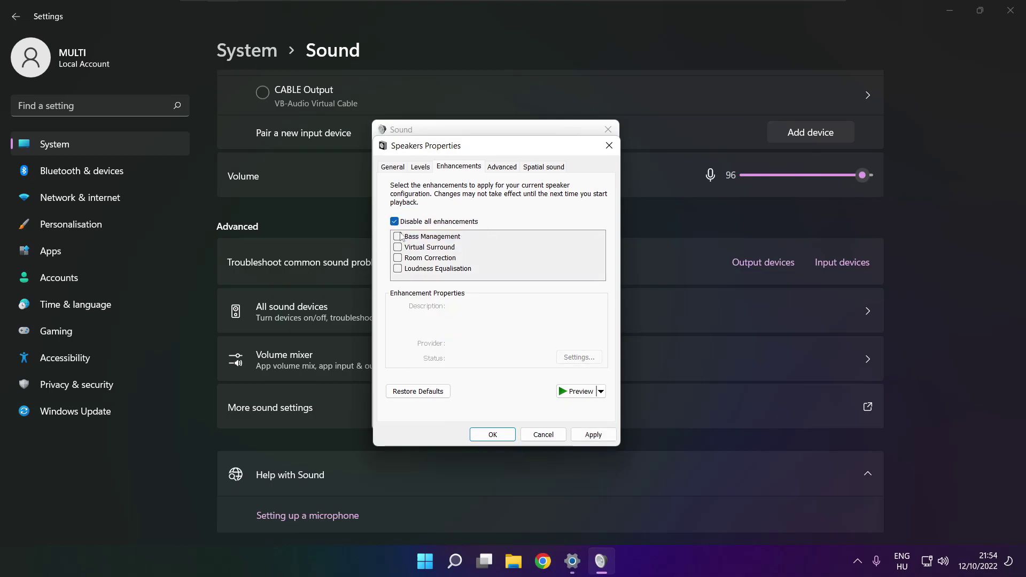
left_click(601, 437)
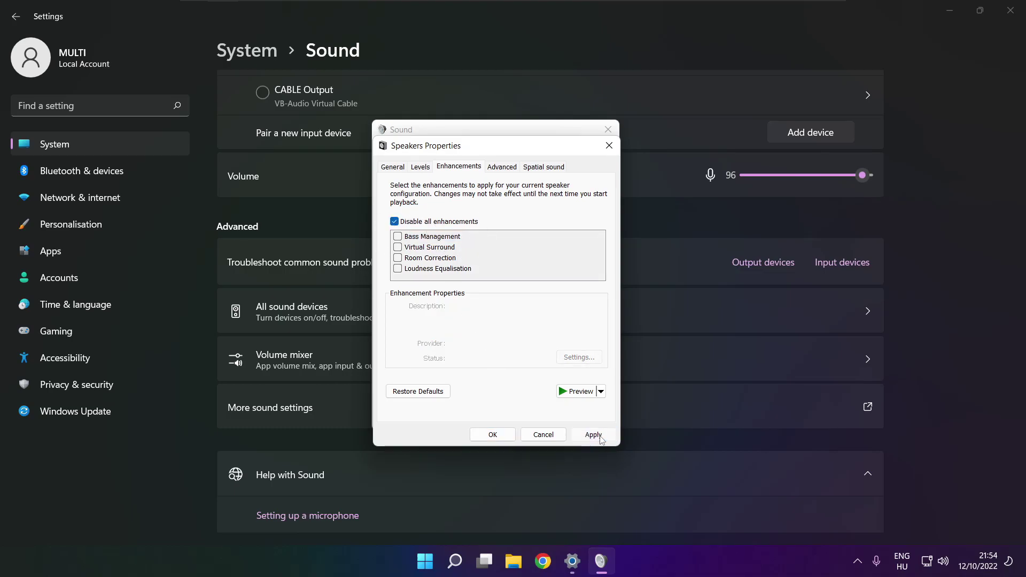
Set the Speakers default format to 16 bit, 48000 Hz (DVD Quality) and close the sound dialogs.
left_click(500, 168)
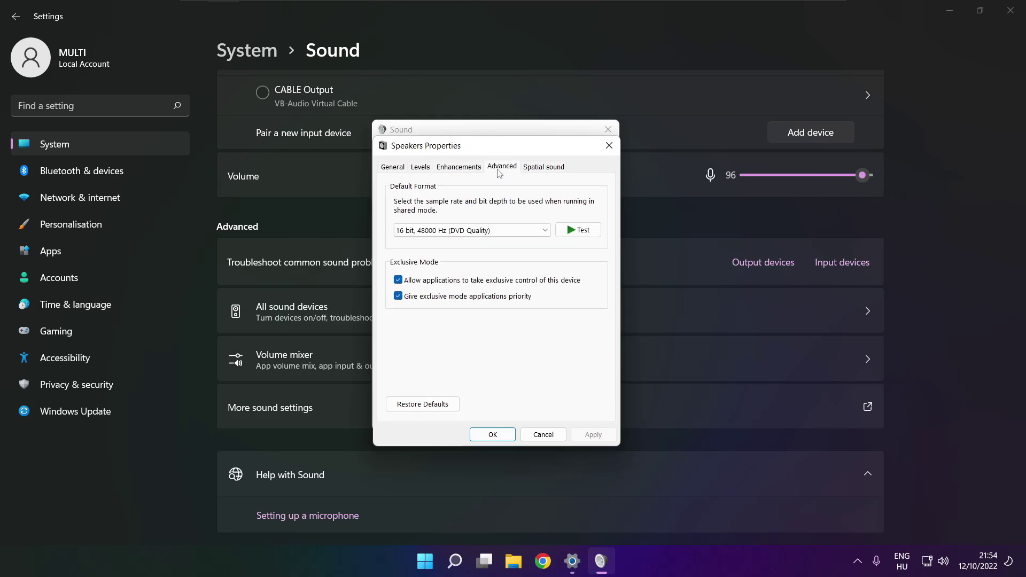
left_click(545, 233)
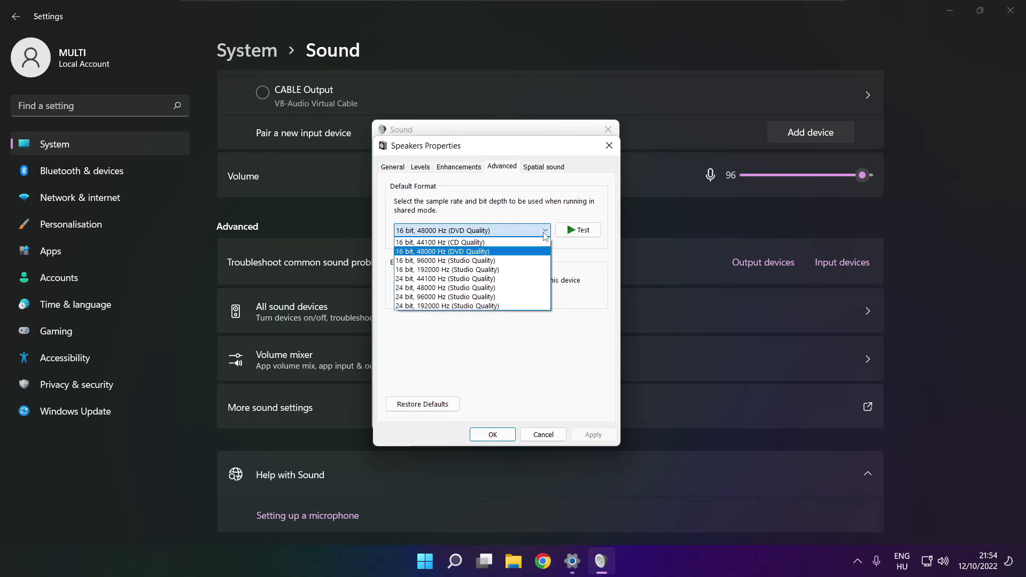
left_click(529, 256)
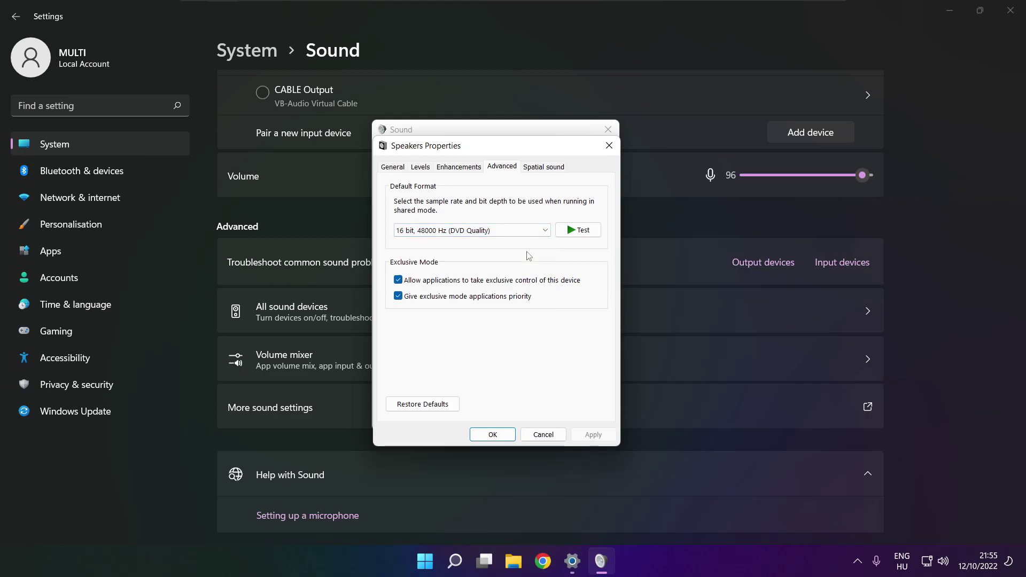
left_click(493, 435)
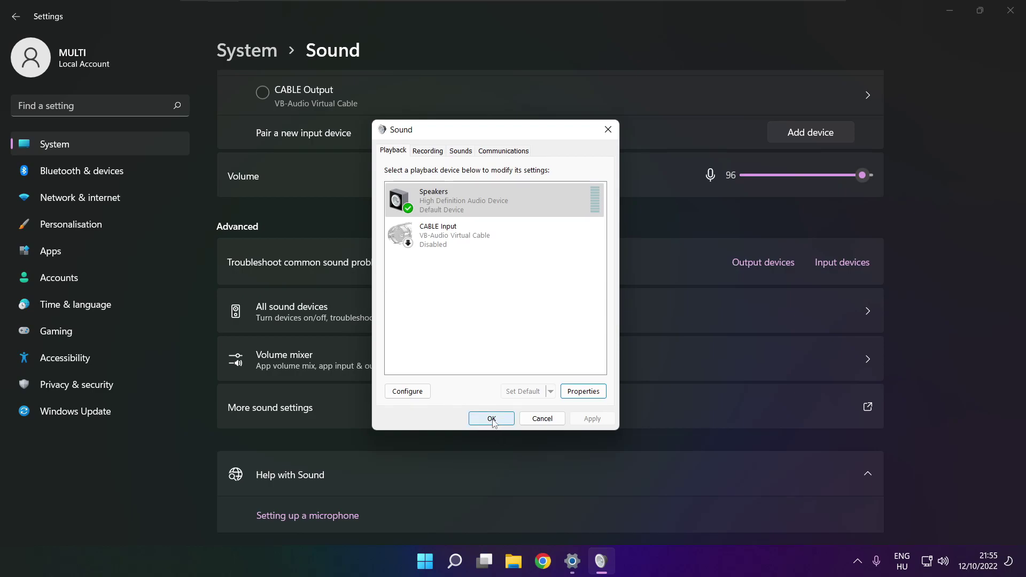
left_click(491, 419)
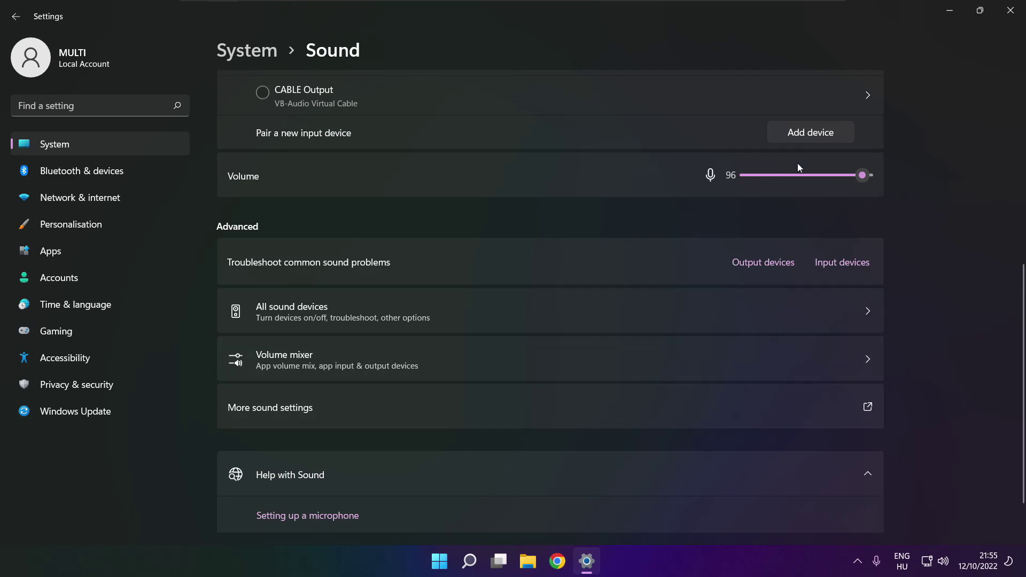
Close Settings and search Windows for 'device manager'.
left_click(1009, 11)
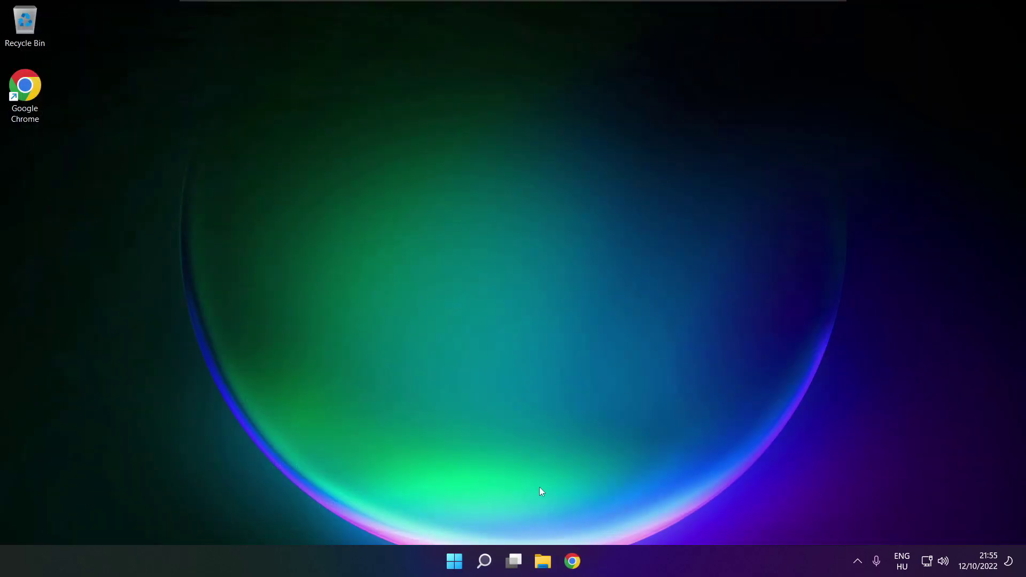
left_click(455, 561)
left_click(679, 515)
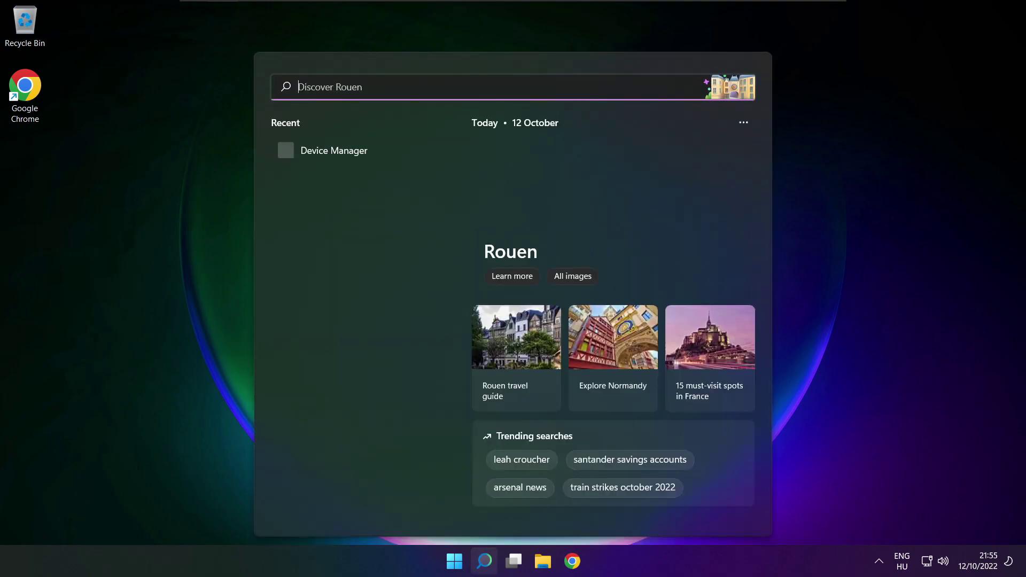
type("device manager")
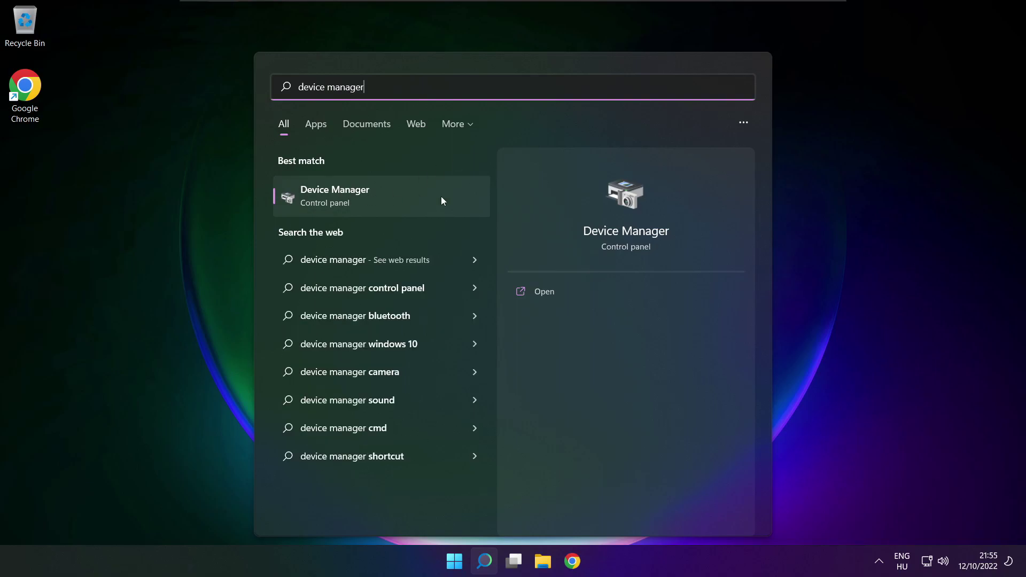
Launch and centre Device Manager, expand Sound, video and game controllers, and right-click High Definition Audio Device.
left_click(396, 194)
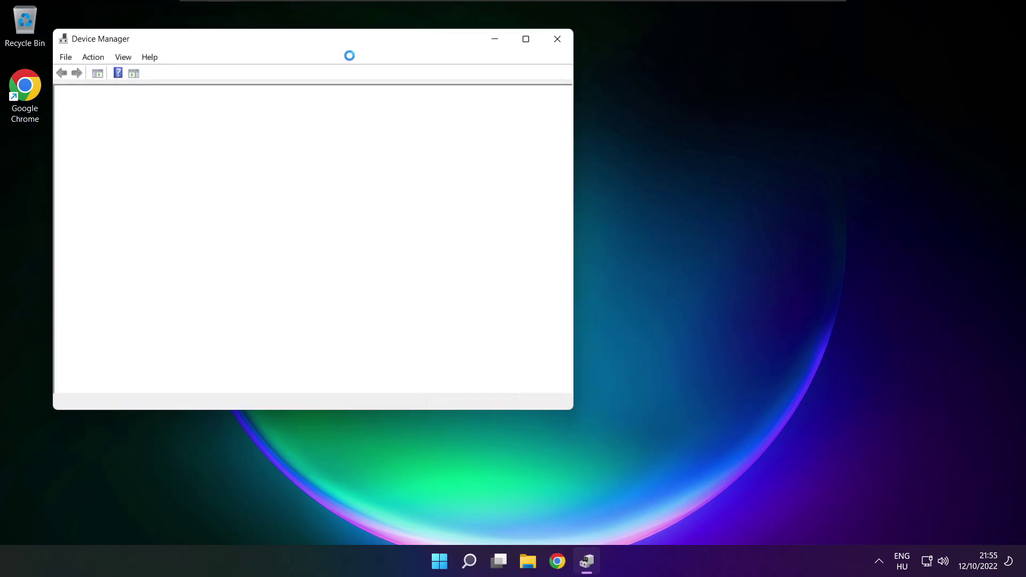
left_click_drag(321, 42, 538, 95)
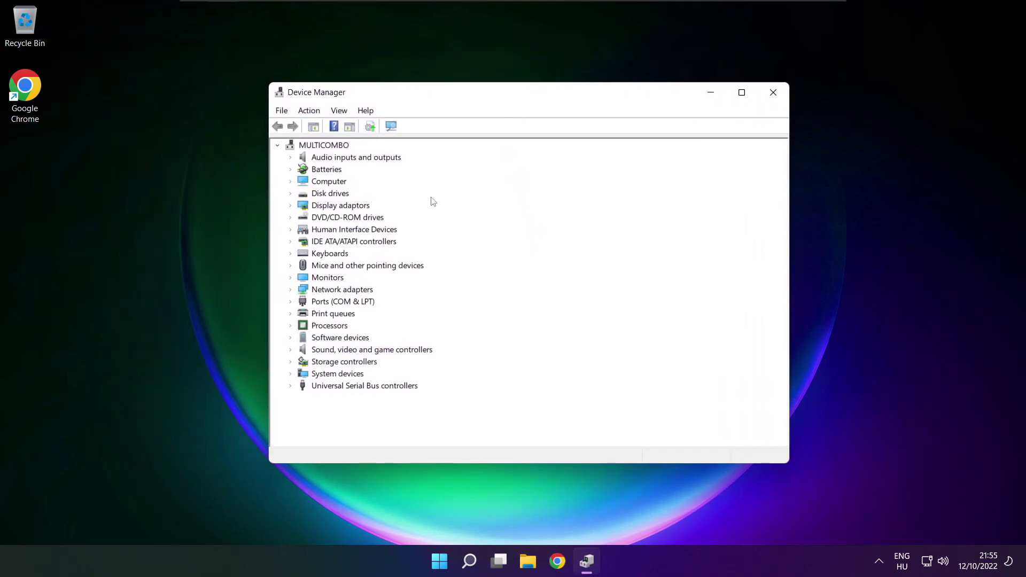
left_click(300, 352)
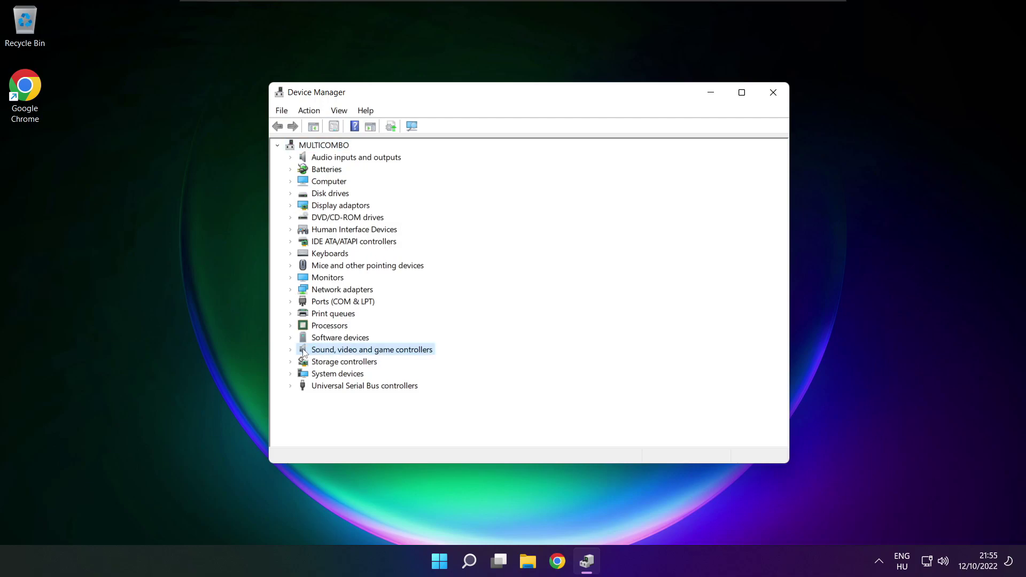
left_click(292, 352)
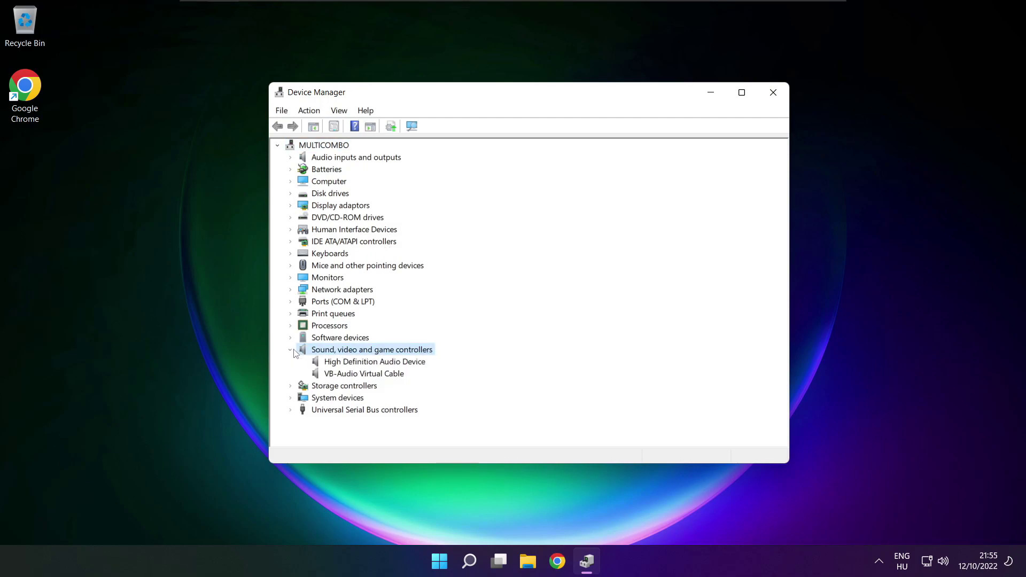
left_click(316, 362)
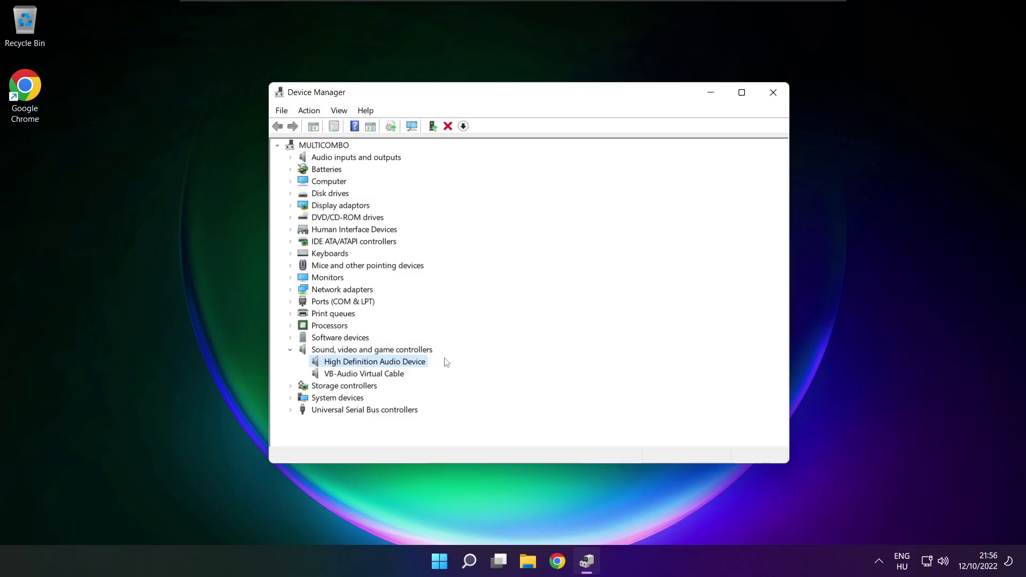
right_click(365, 363)
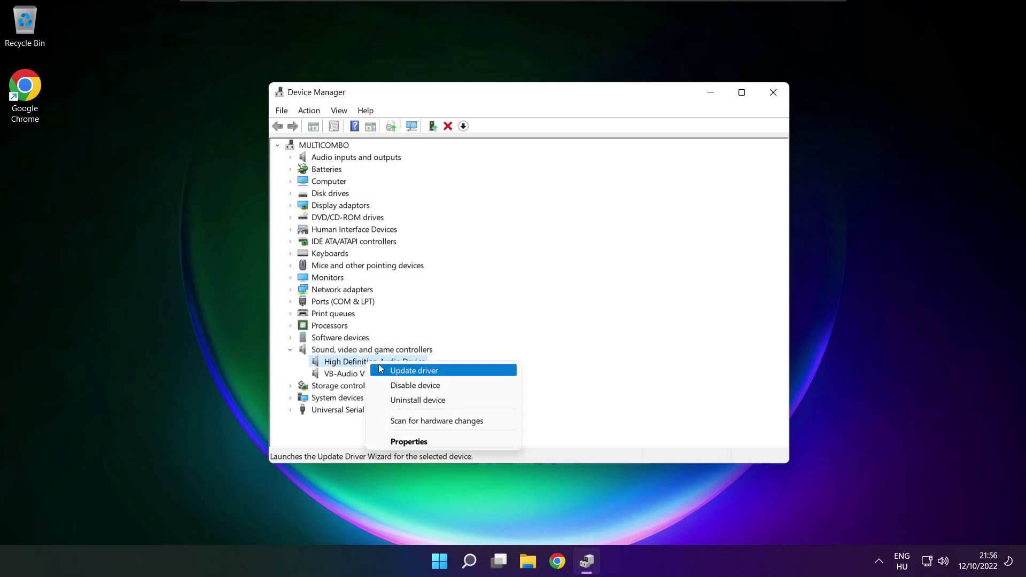
Reinstall the High Definition Audio Device driver from the on-computer list, accepting the warning.
left_click(464, 374)
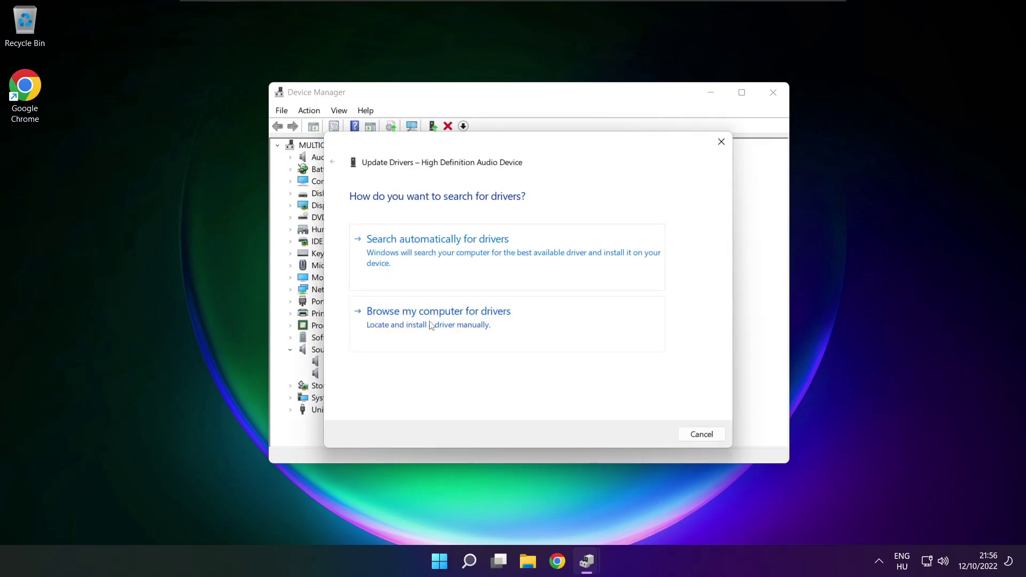
left_click(463, 325)
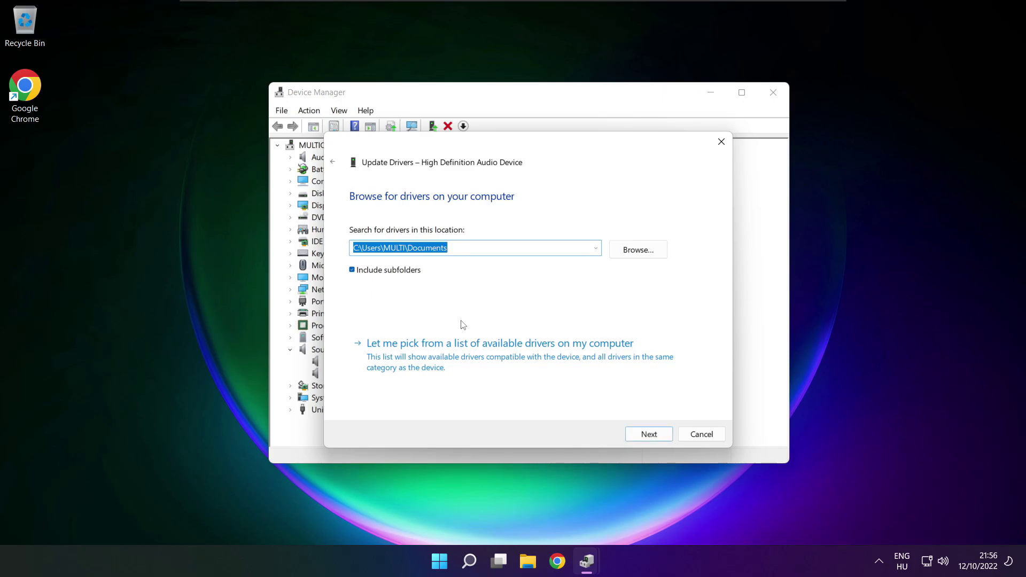
left_click(504, 364)
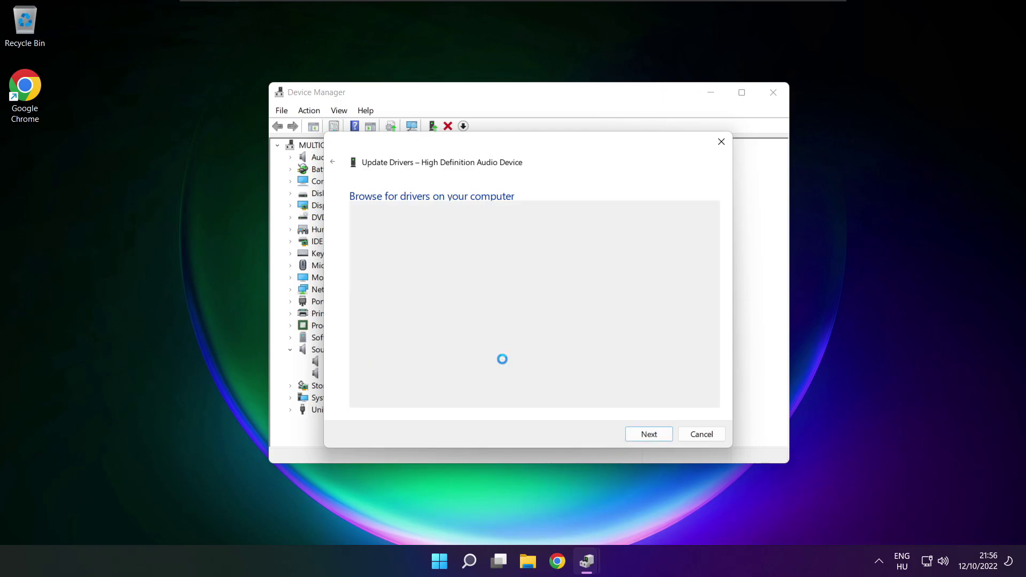
left_click(402, 316)
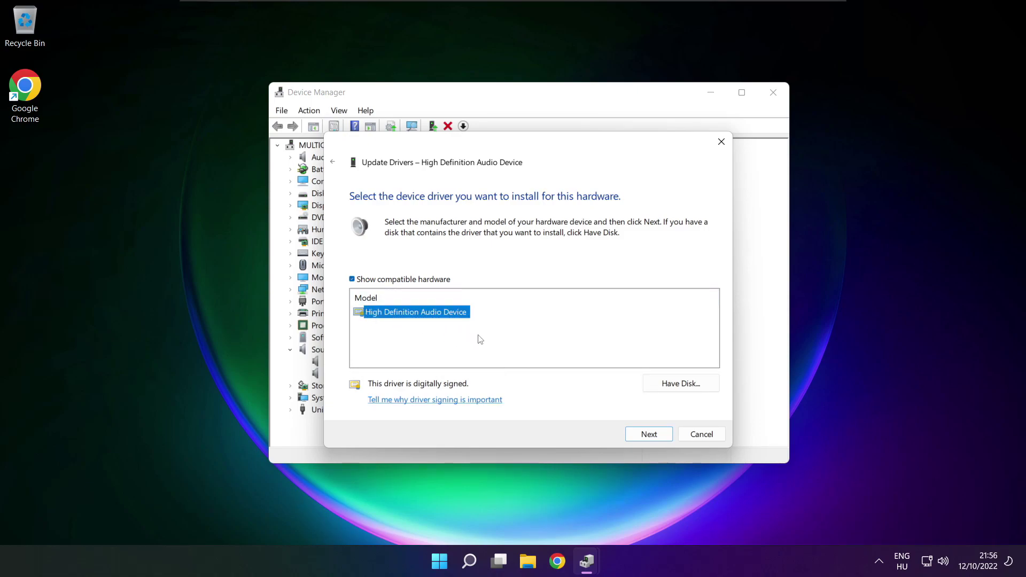
left_click(650, 434)
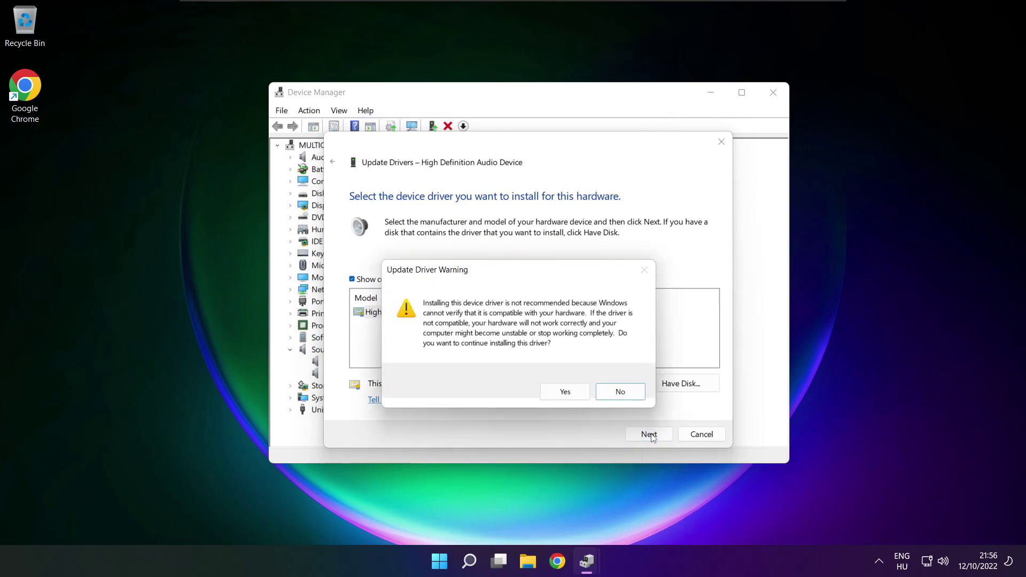
left_click(566, 392)
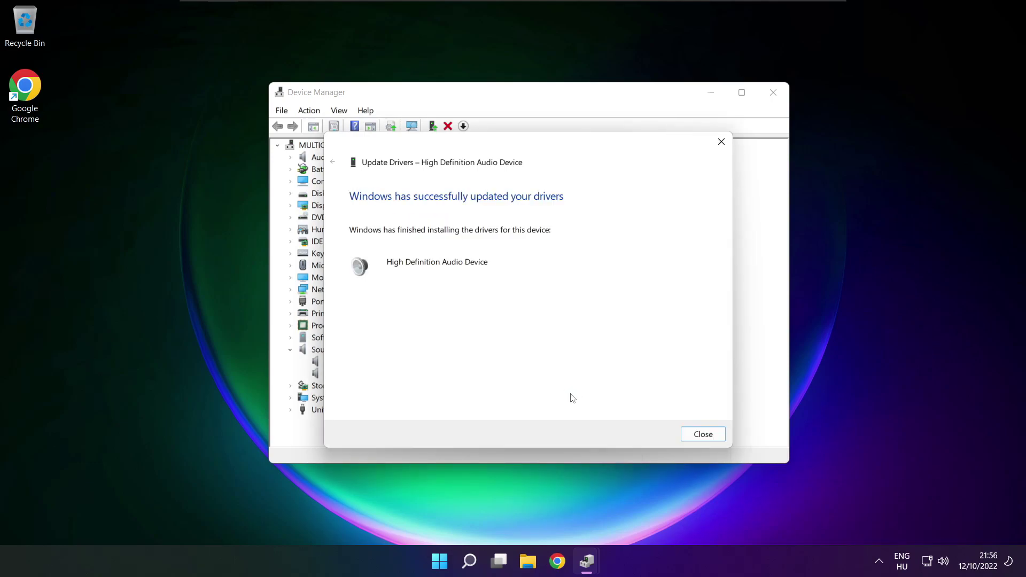
left_click(703, 434)
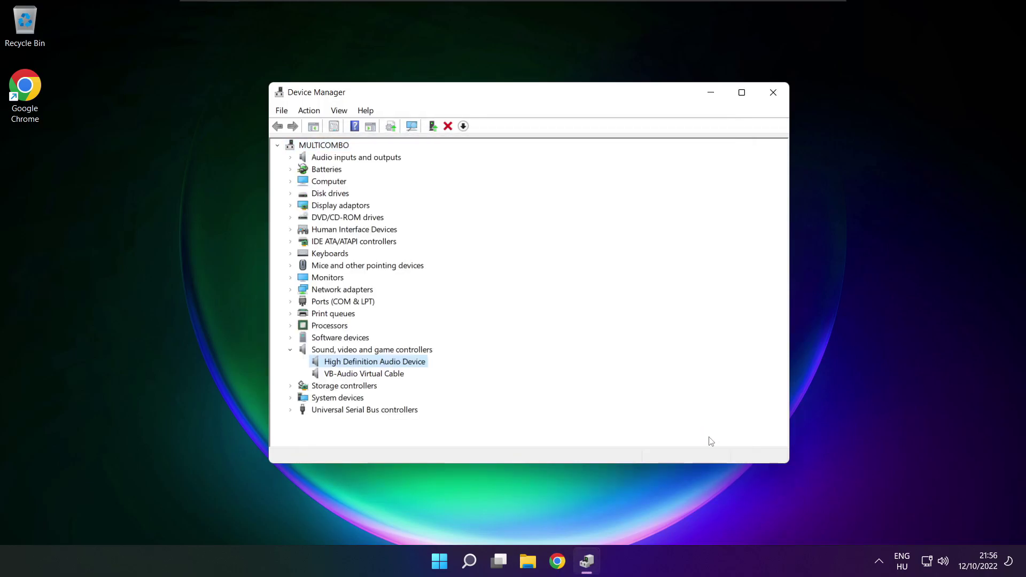
Close Device Manager and reopen Sound settings from the taskbar volume icon.
left_click(774, 93)
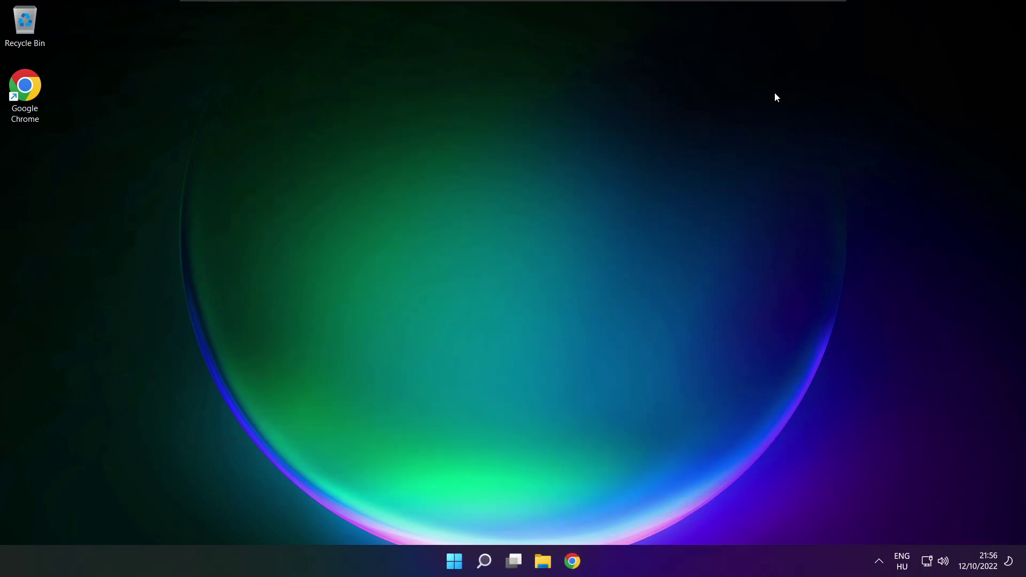
left_click(454, 561)
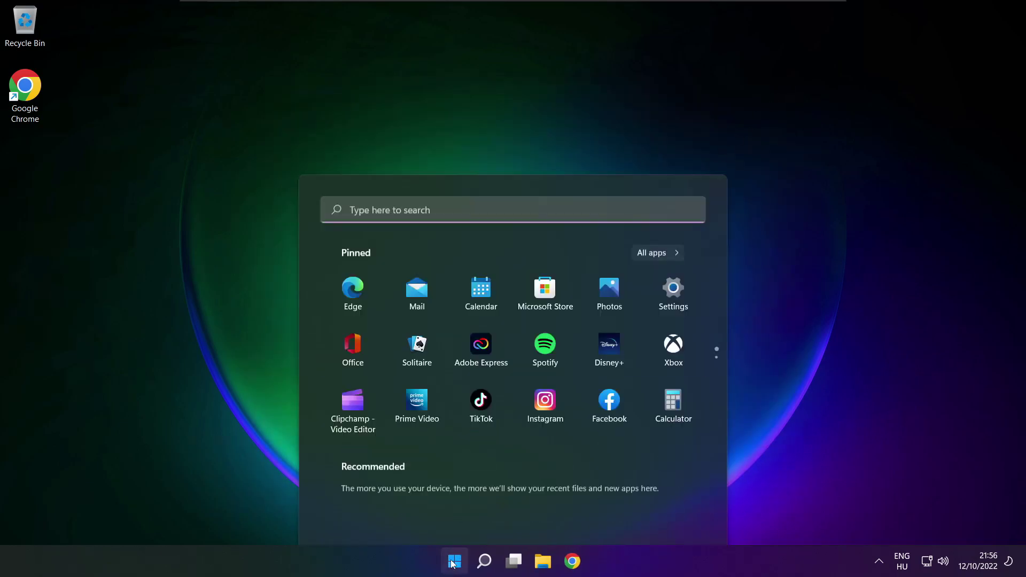
left_click(680, 514)
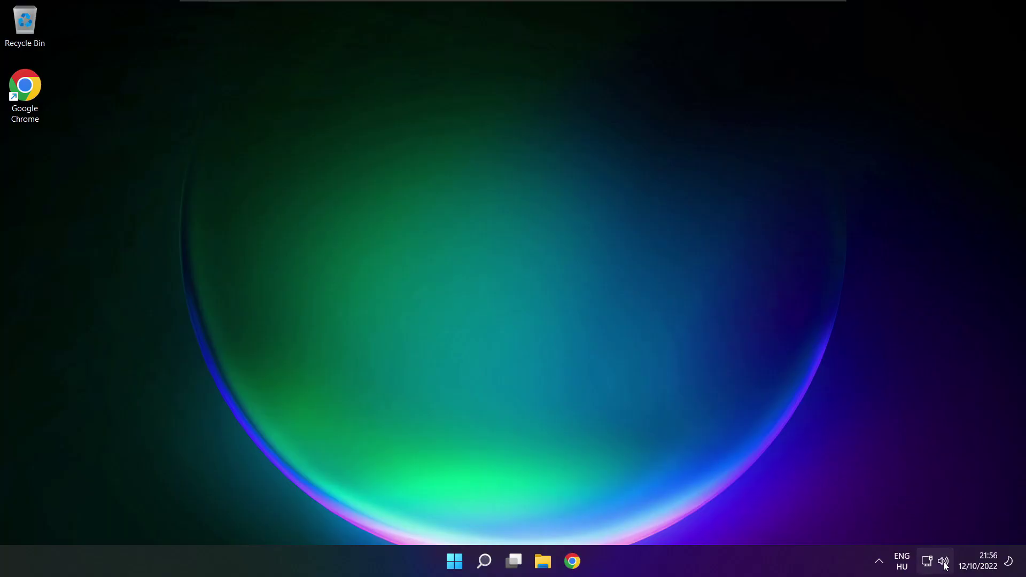
right_click(944, 565)
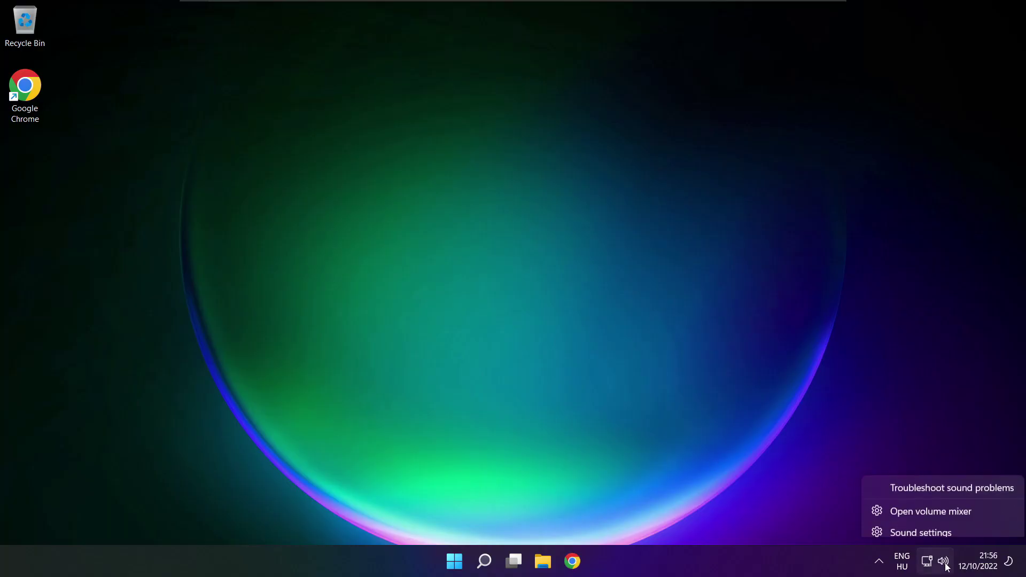
left_click(959, 526)
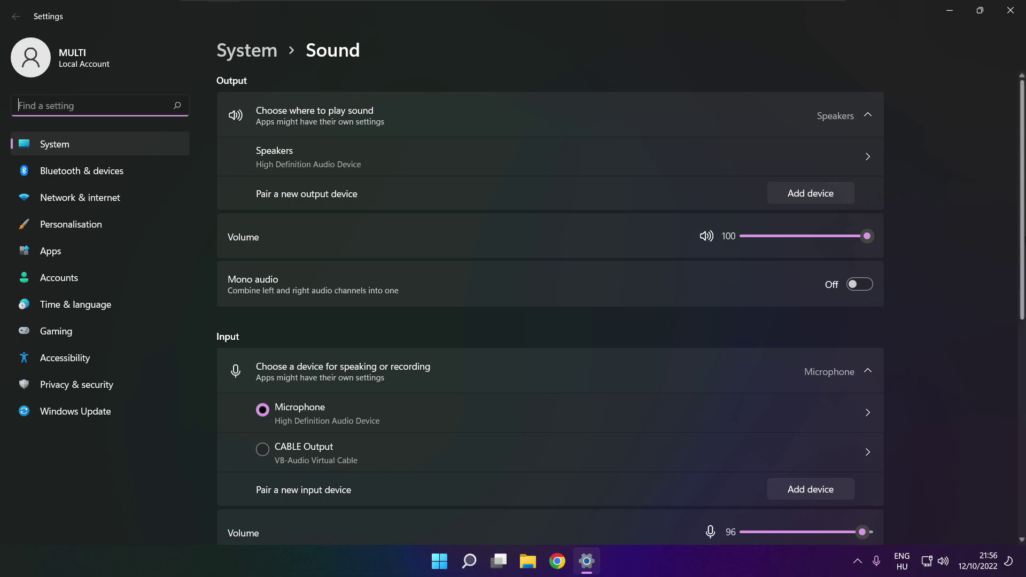
Run the Troubleshoot common sound problems check for output devices from the Advanced section.
scroll(550, 308, "down", 6)
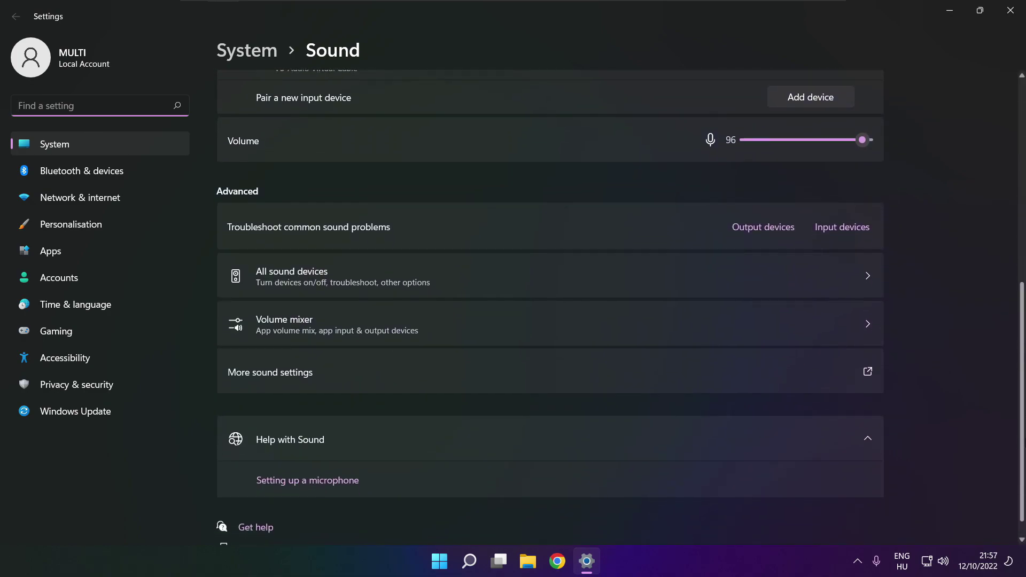
scroll(550, 311, "down", 1)
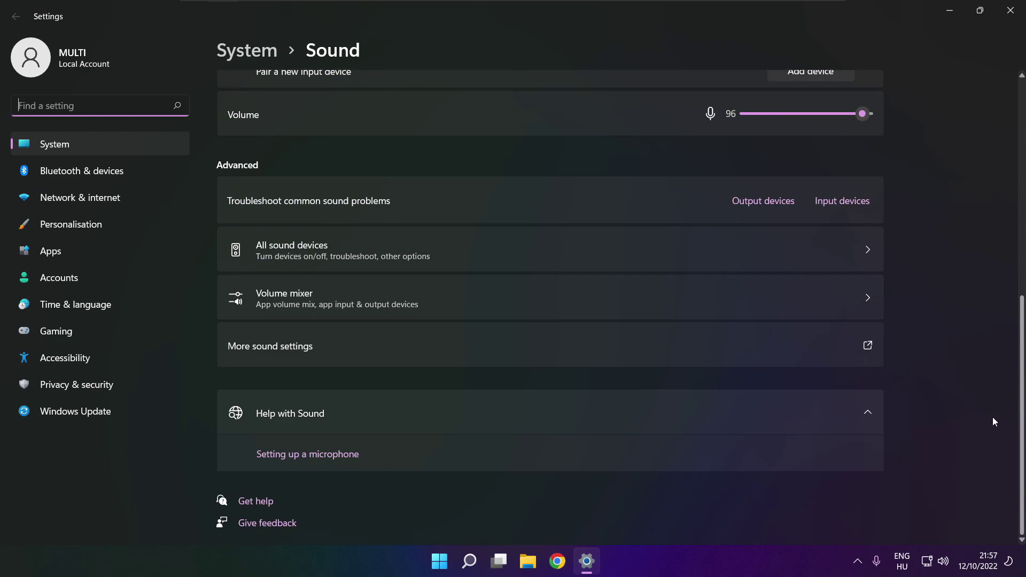
left_click(769, 207)
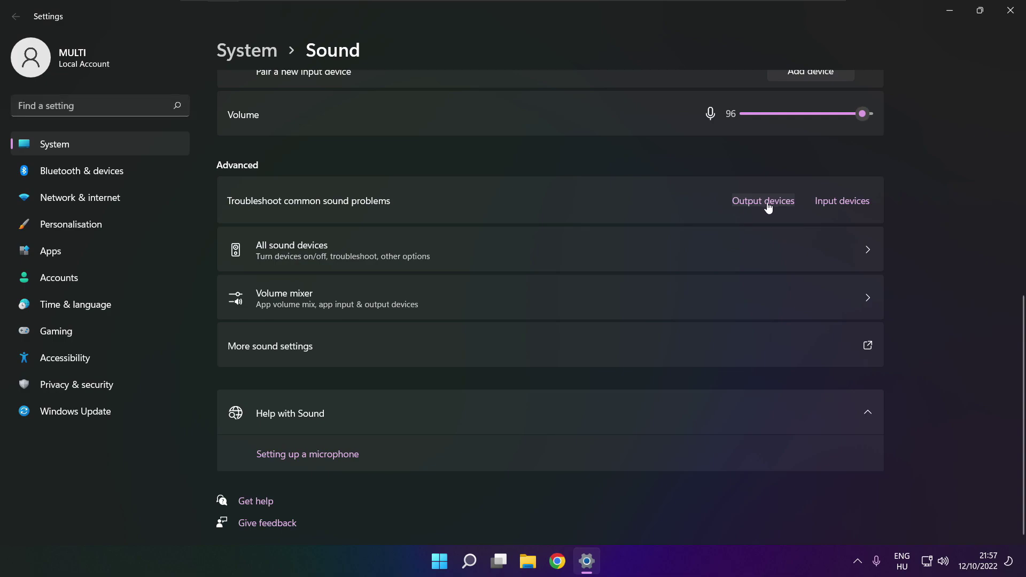